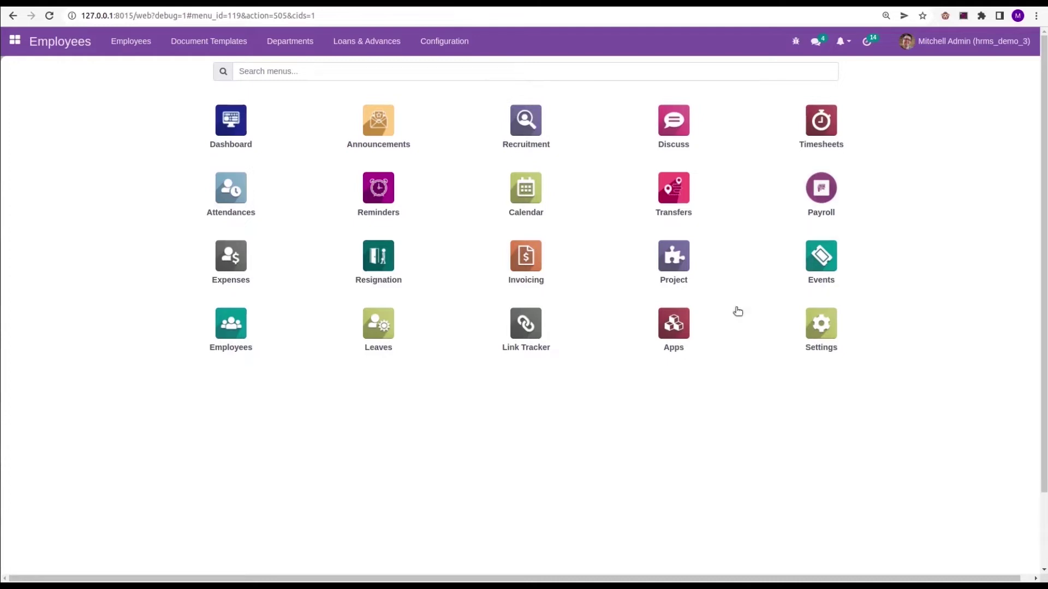
Search all Apps for the hr_org module and view the HR Organizational Chart module's options
click(688, 334)
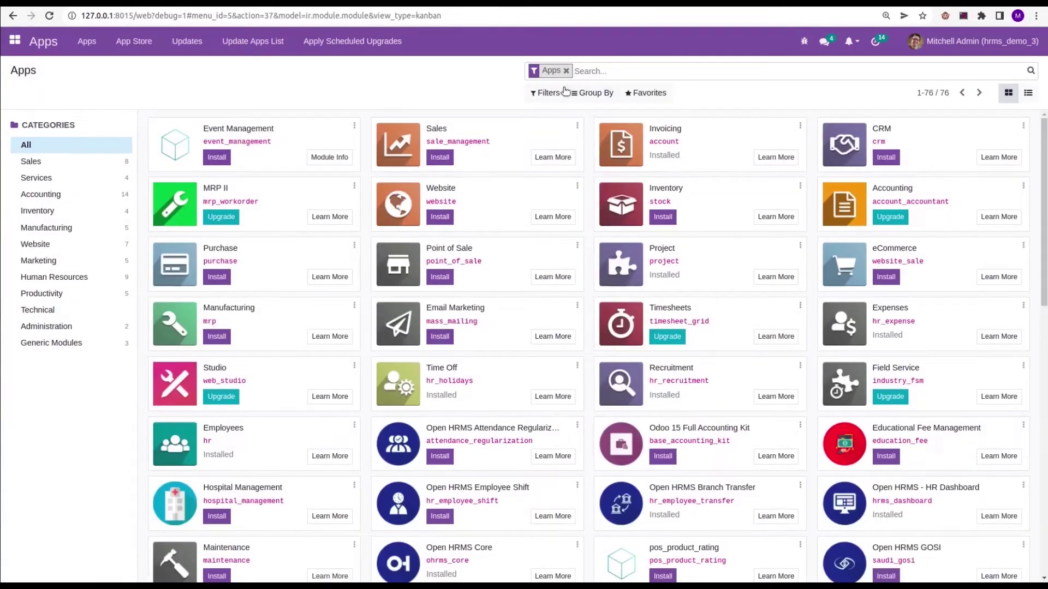
click(566, 72)
text(h)
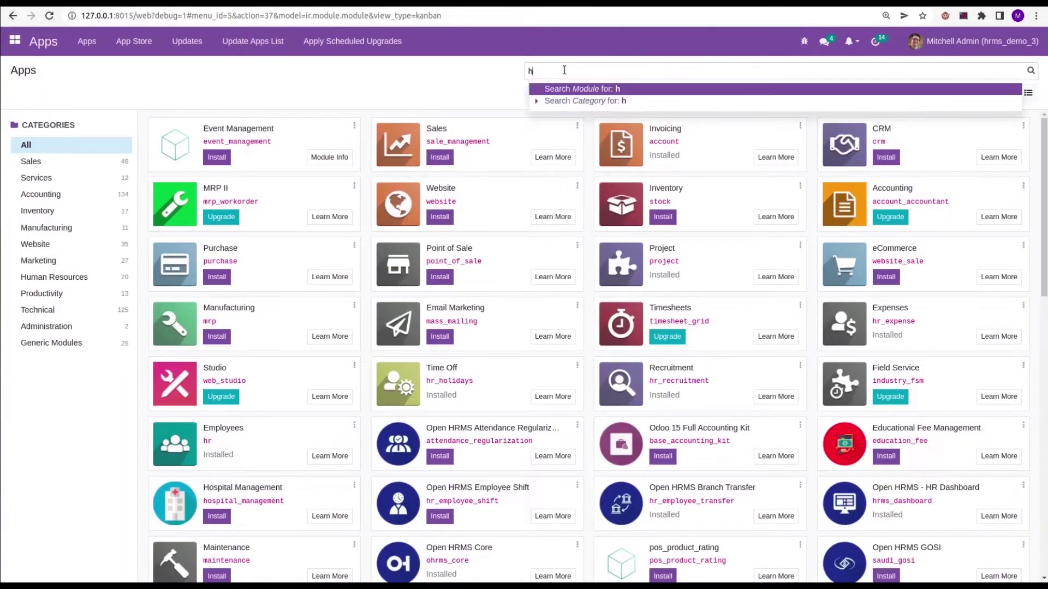
text(r_org)
key(Return)
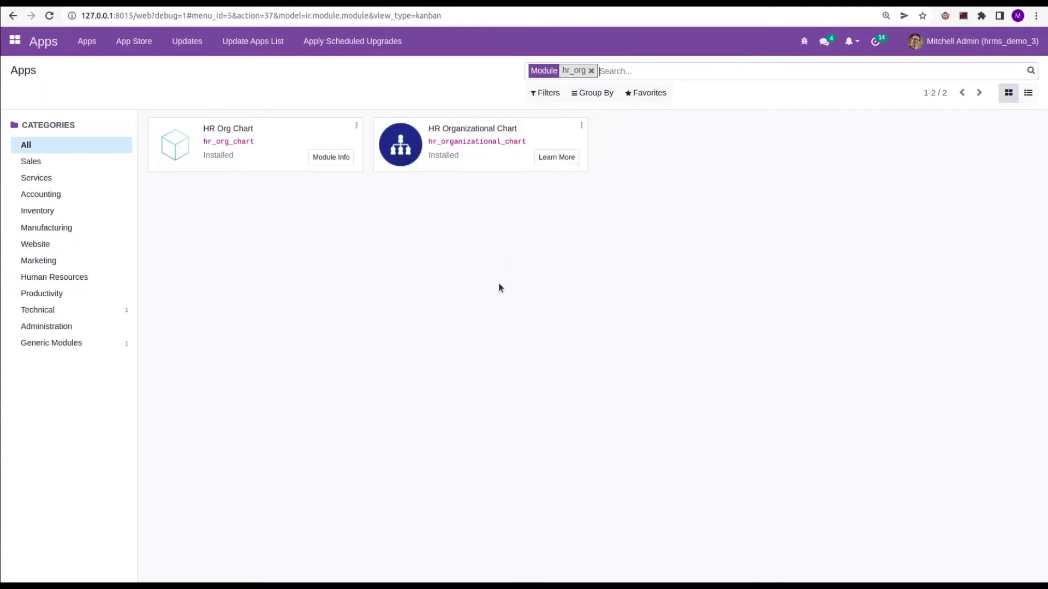
click(581, 125)
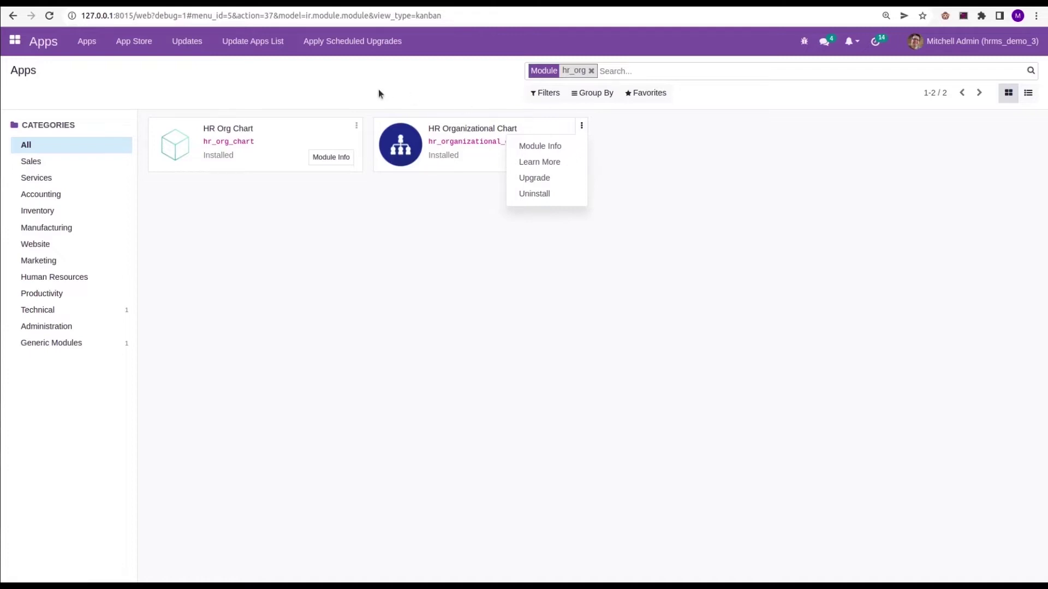
click(16, 43)
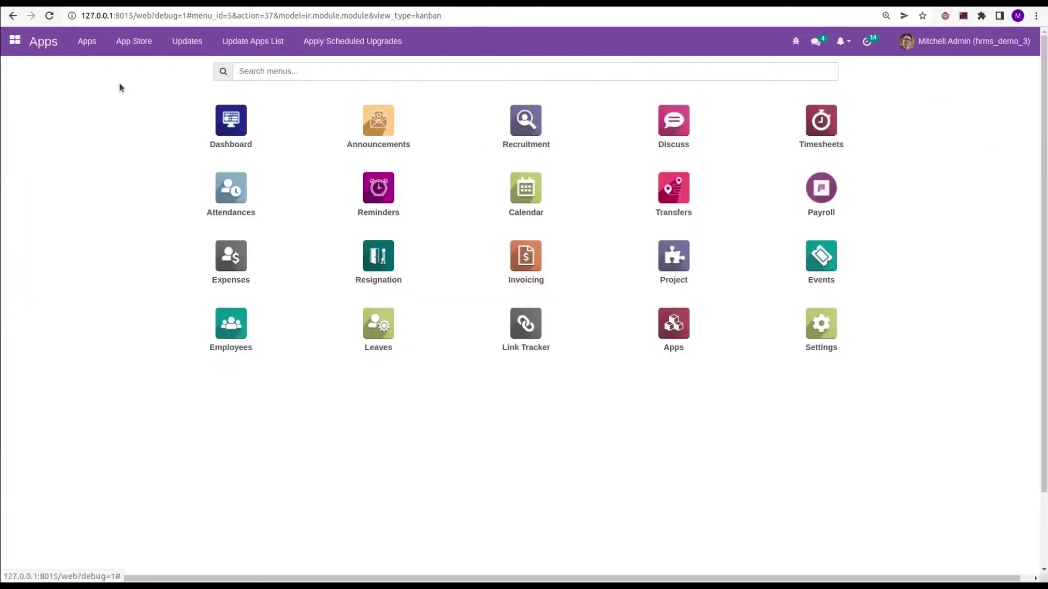
click(231, 326)
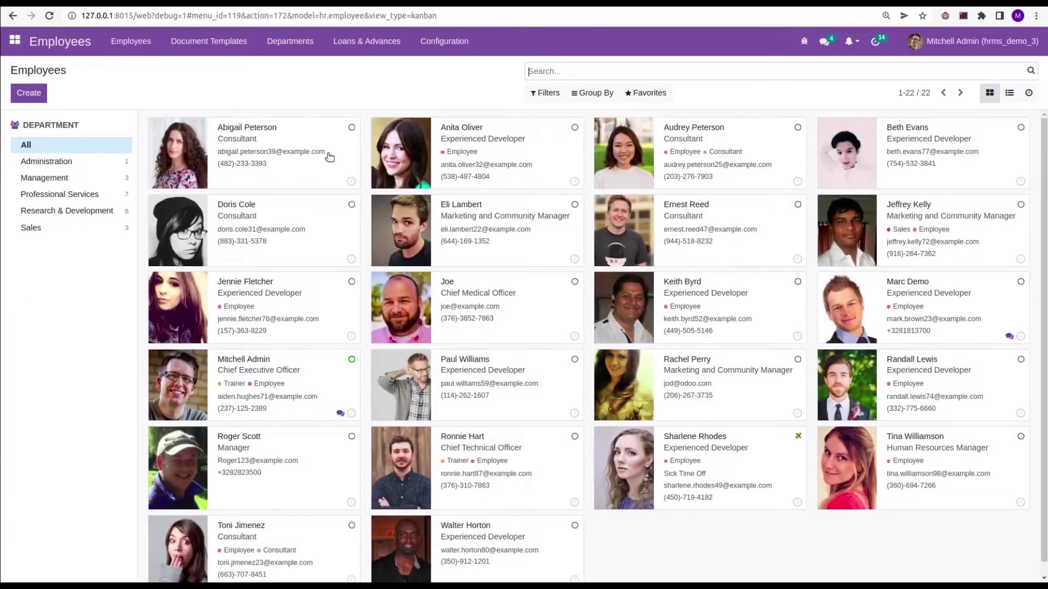
click(296, 189)
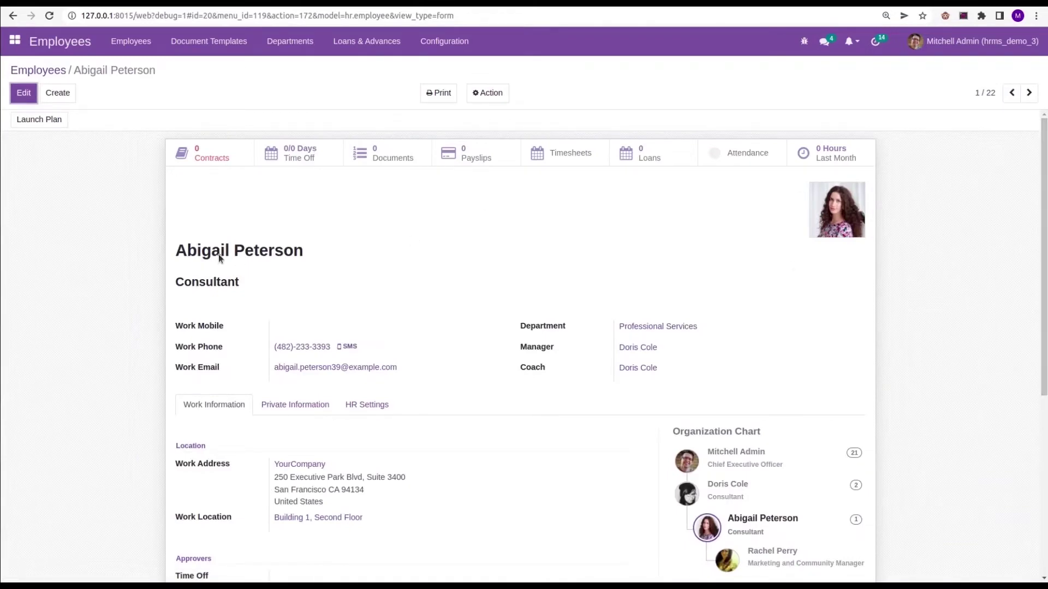
scroll(1042, 284, down, 3)
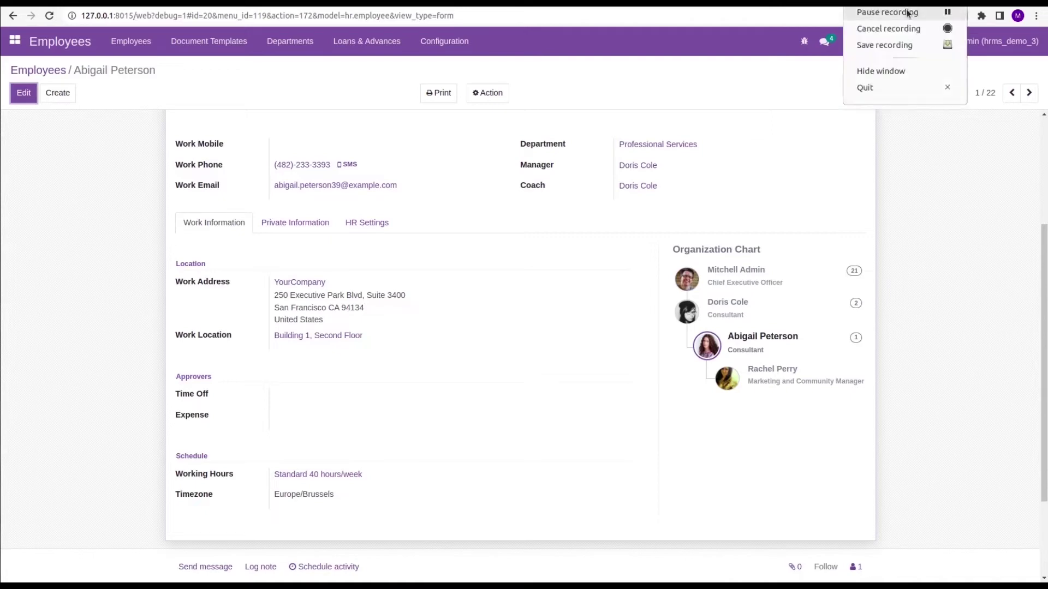
click(840, 155)
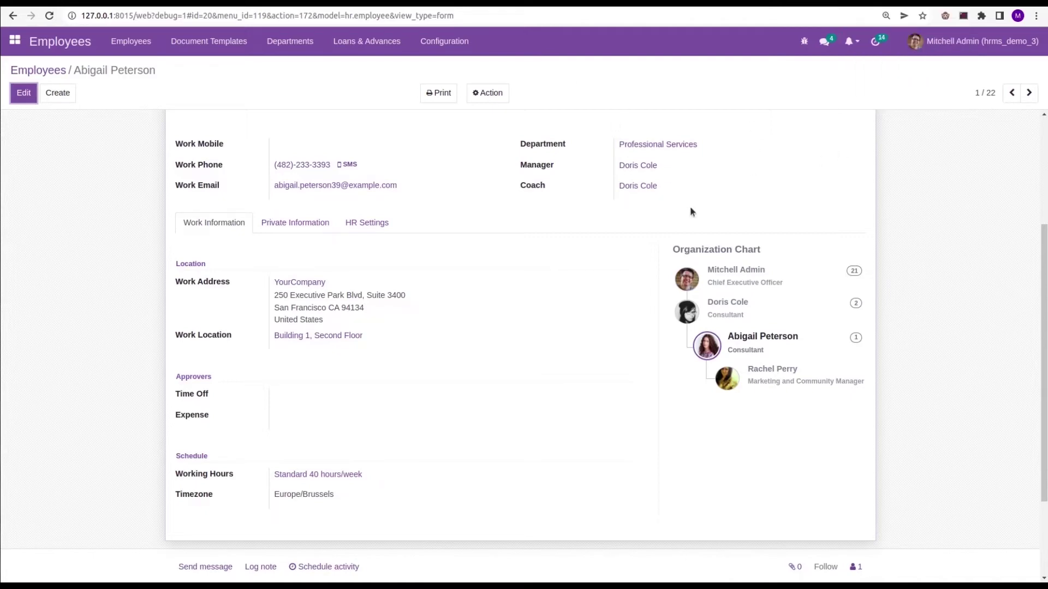
scroll(1037, 299, up, 2)
scroll(1036, 300, down, 1)
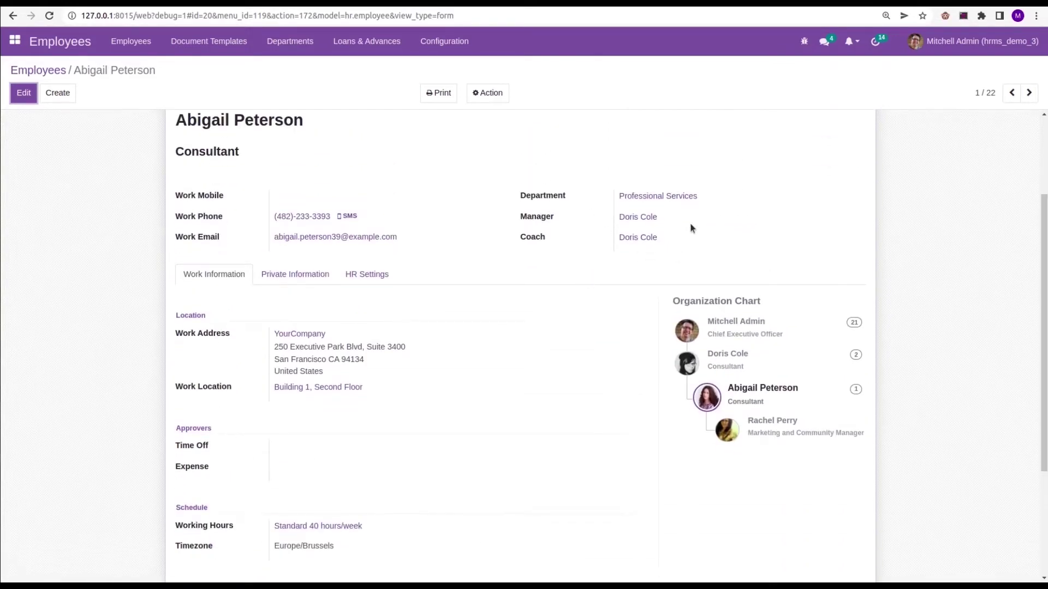
click(640, 219)
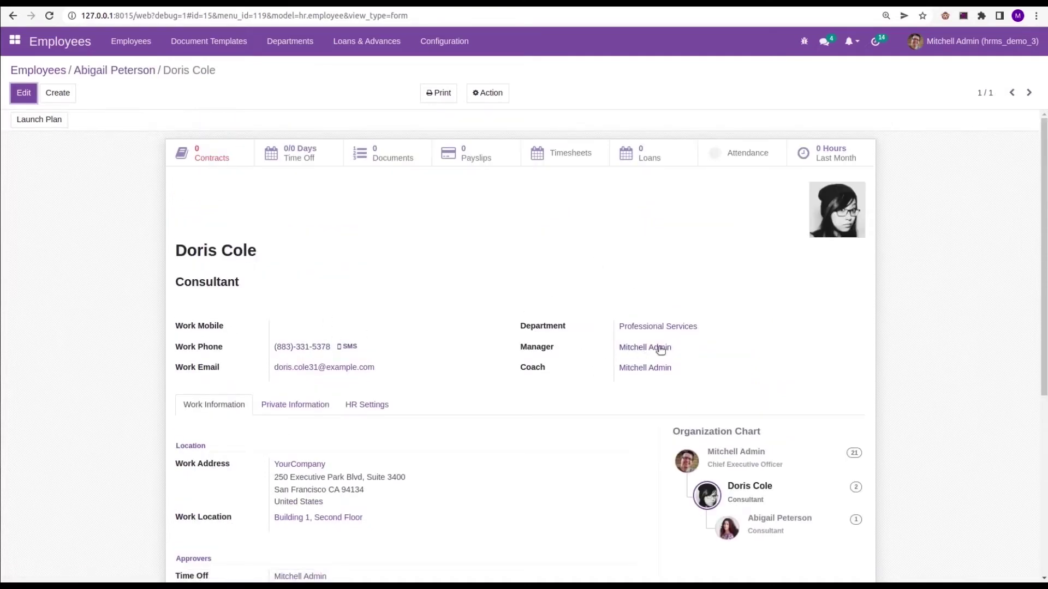
click(119, 69)
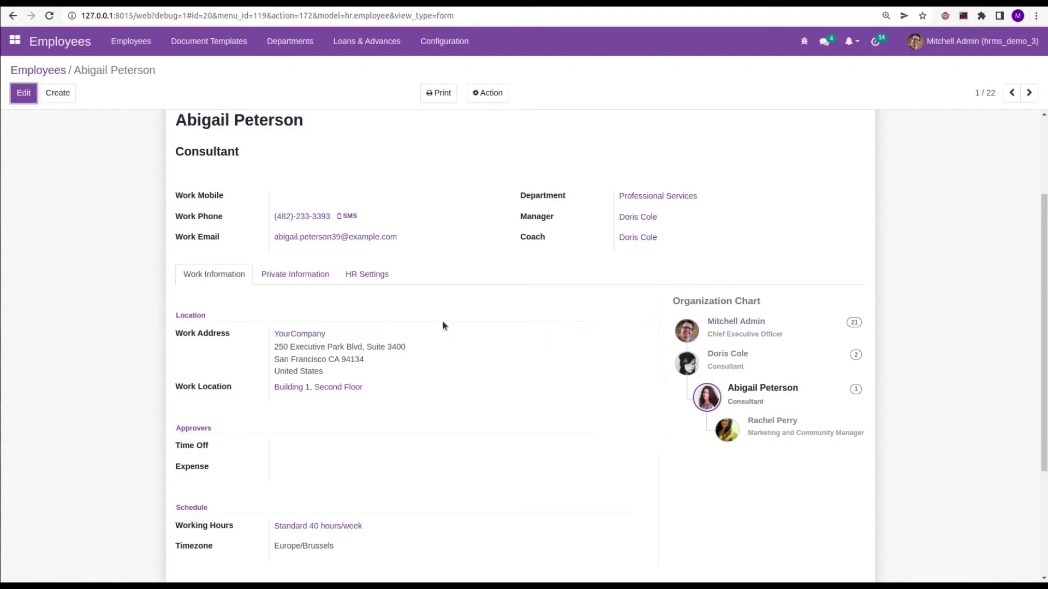
click(28, 70)
Show the Organizational Chart page with Mitchell Admin above his nine direct reports
click(128, 43)
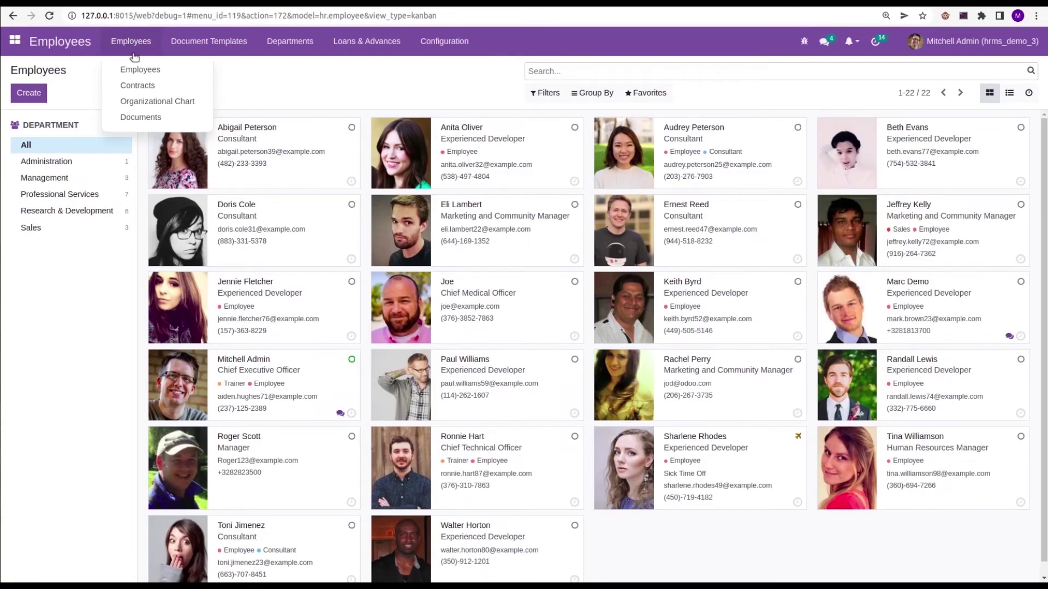
click(152, 103)
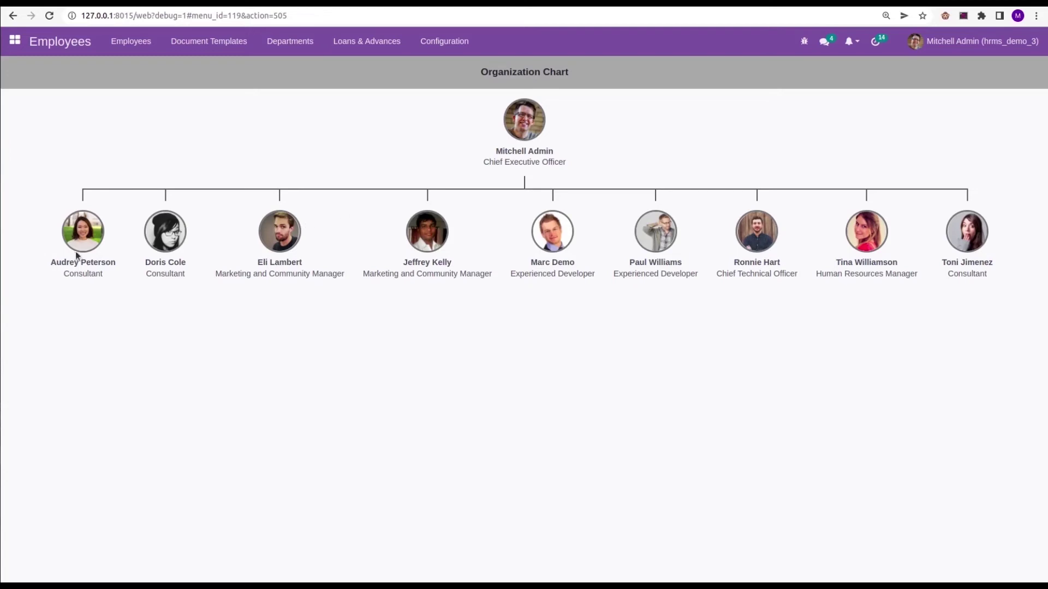
click(172, 248)
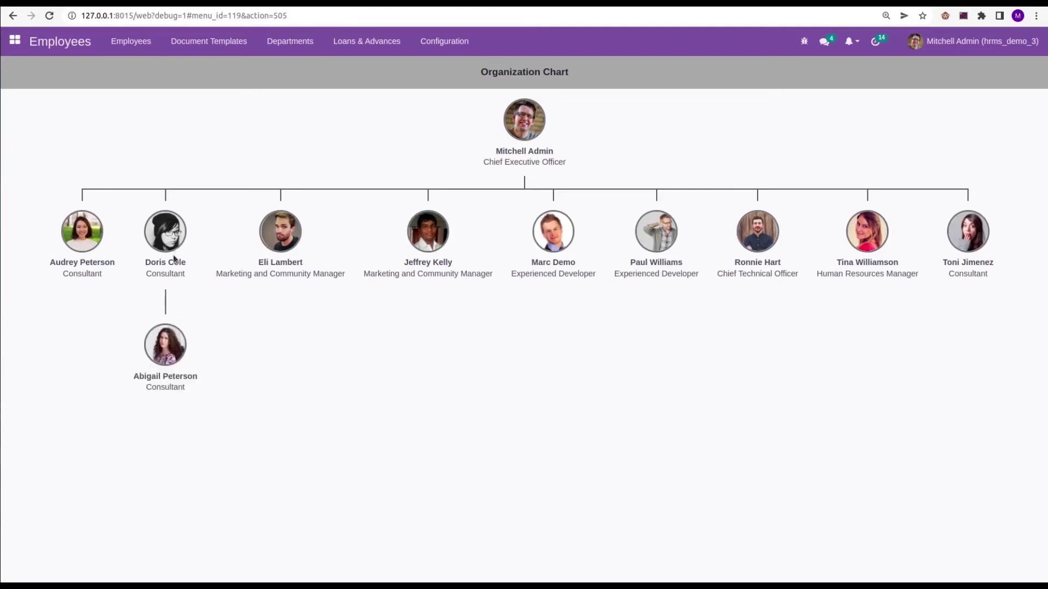
click(171, 359)
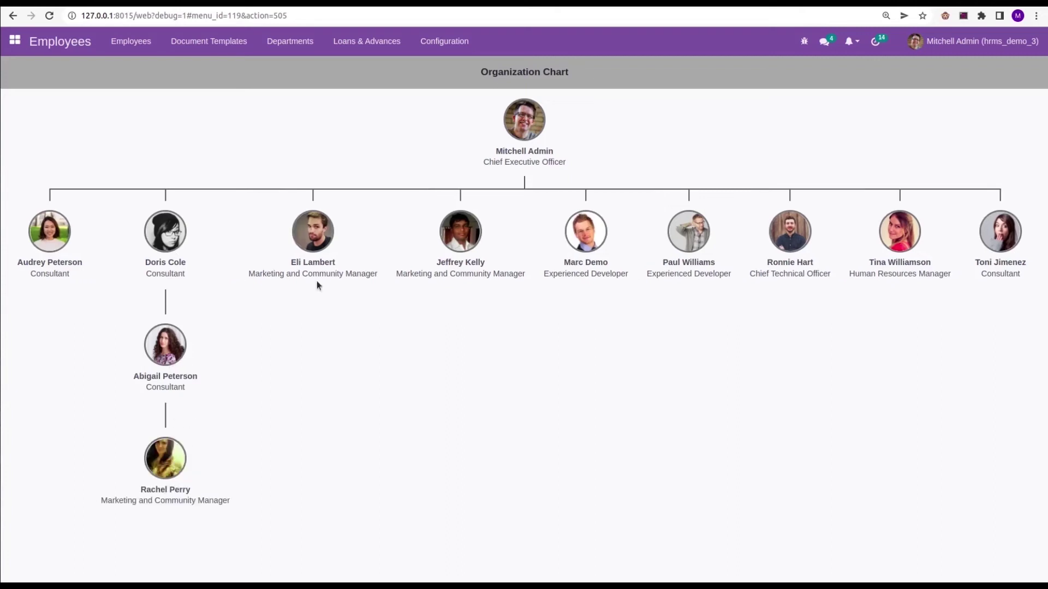
click(317, 221)
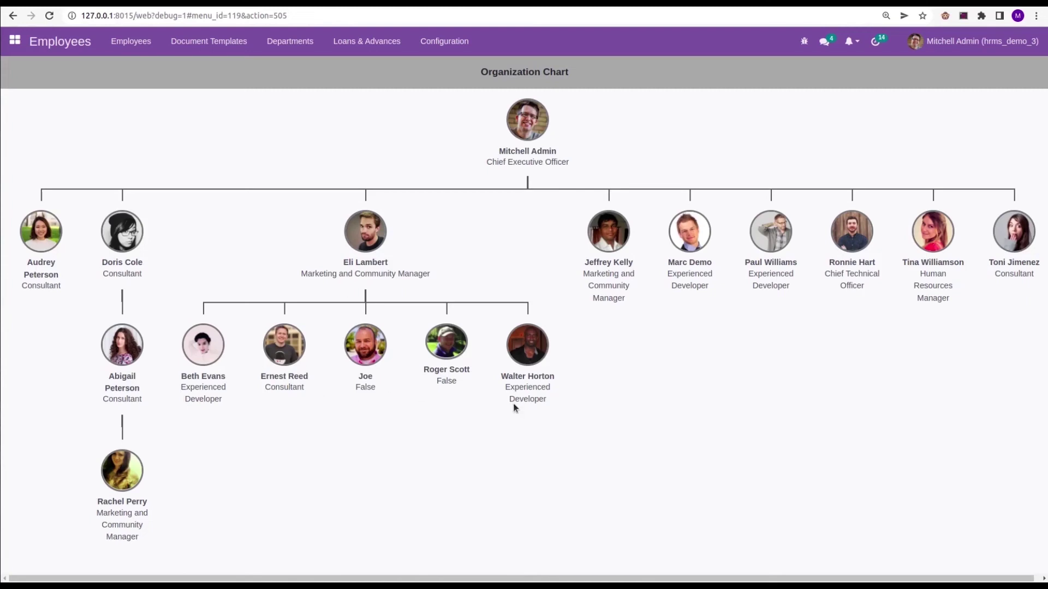
click(854, 247)
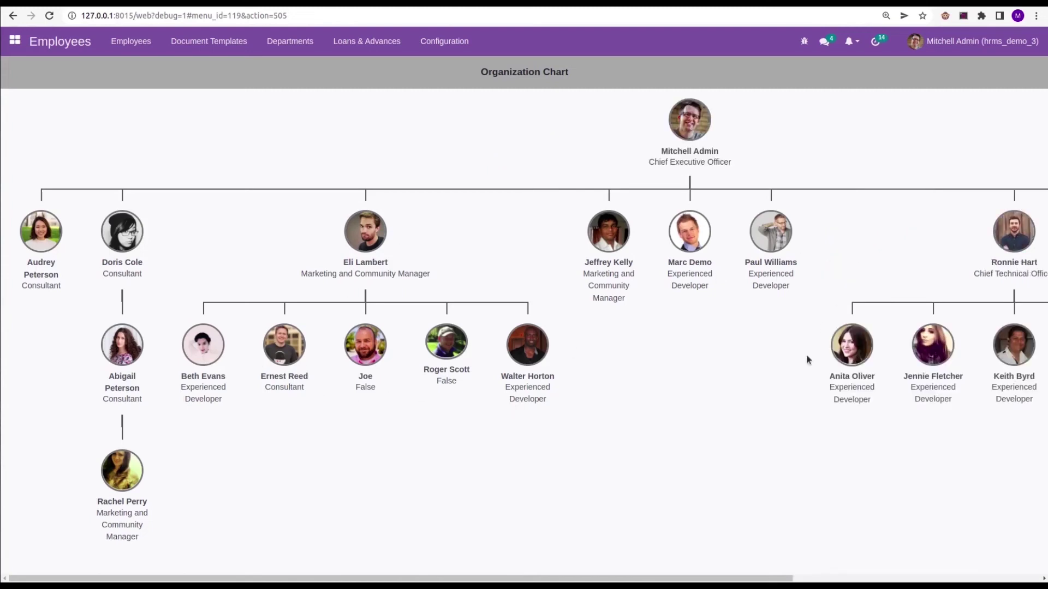
drag(724, 577, 903, 578)
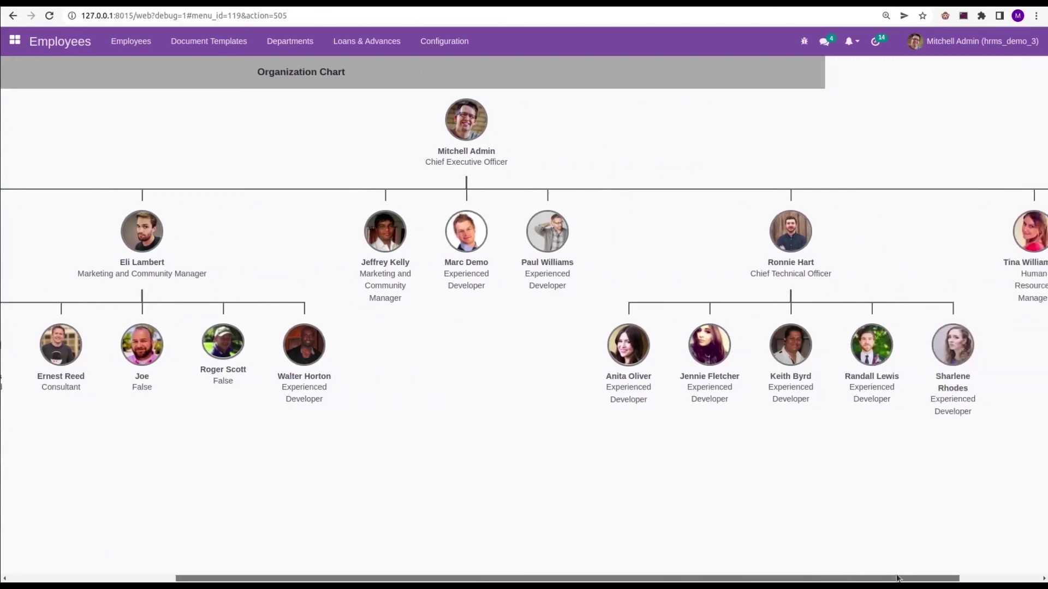